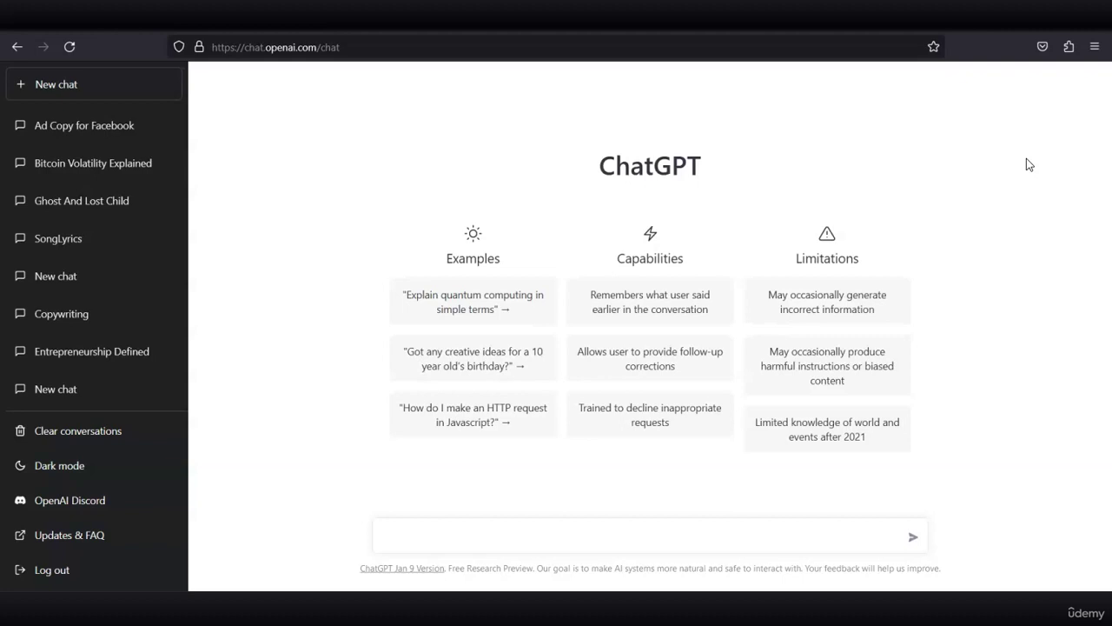
Submit prompts for 5 business name ideas for real estate agency and a list of 10 brand names for an energy drink.
click(460, 527)
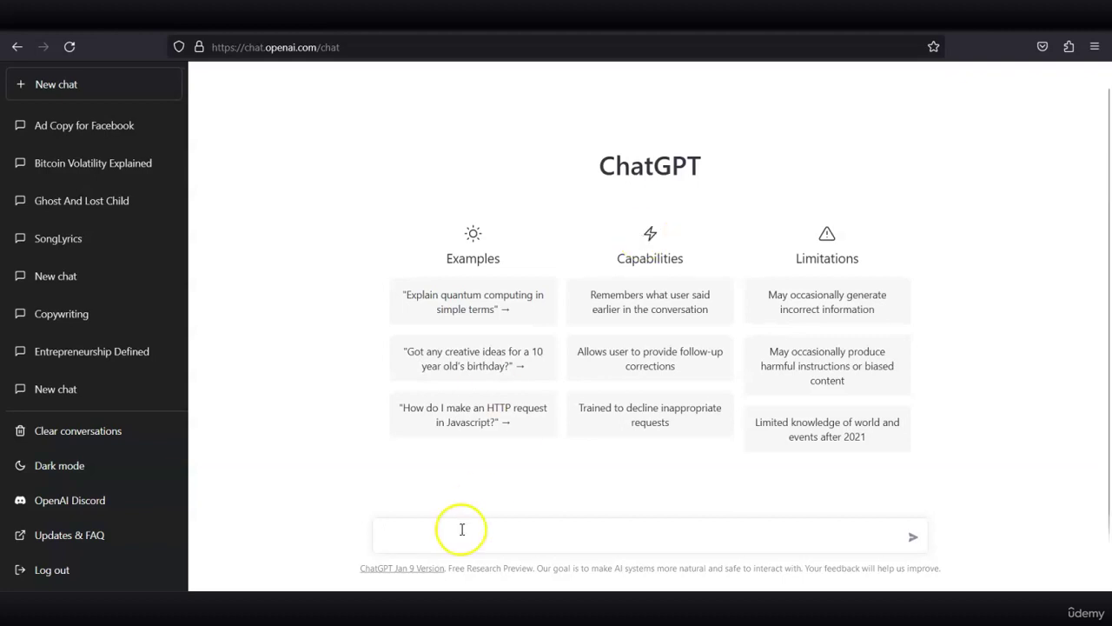
text(Provide 5 business name ideas for real estate agency)
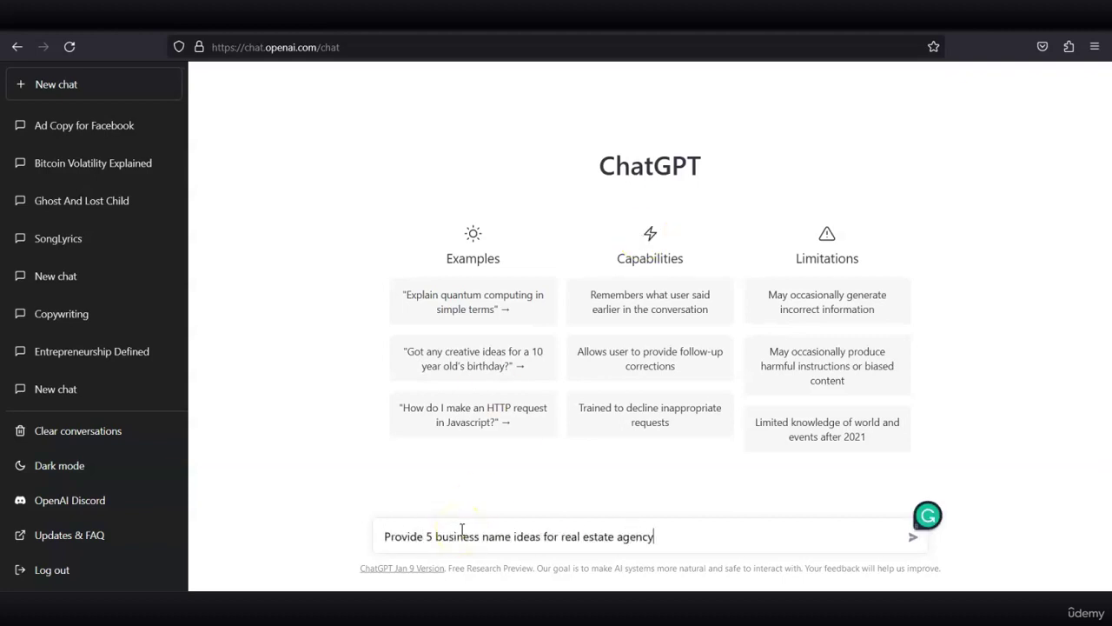
key(Return)
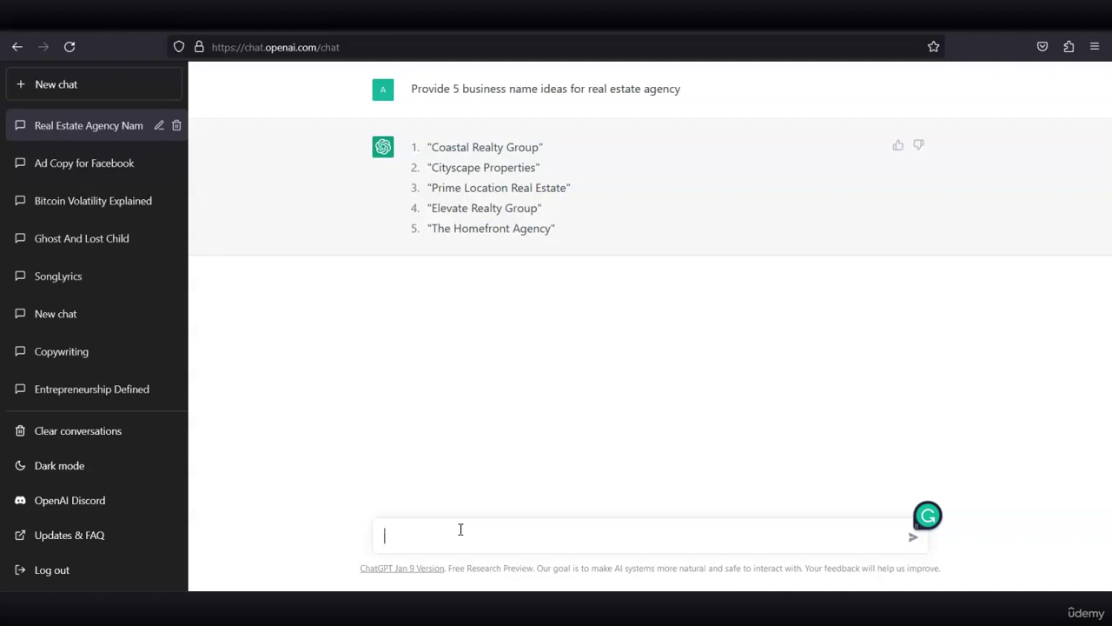
text(provide a list of 10 brand names for an energy drink)
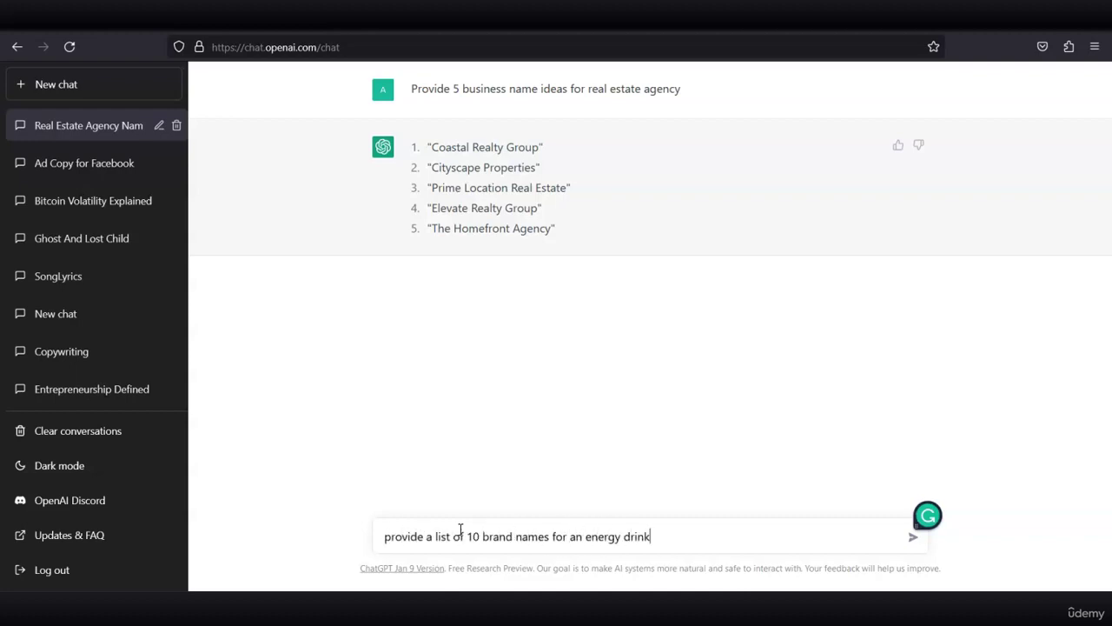
key(Return)
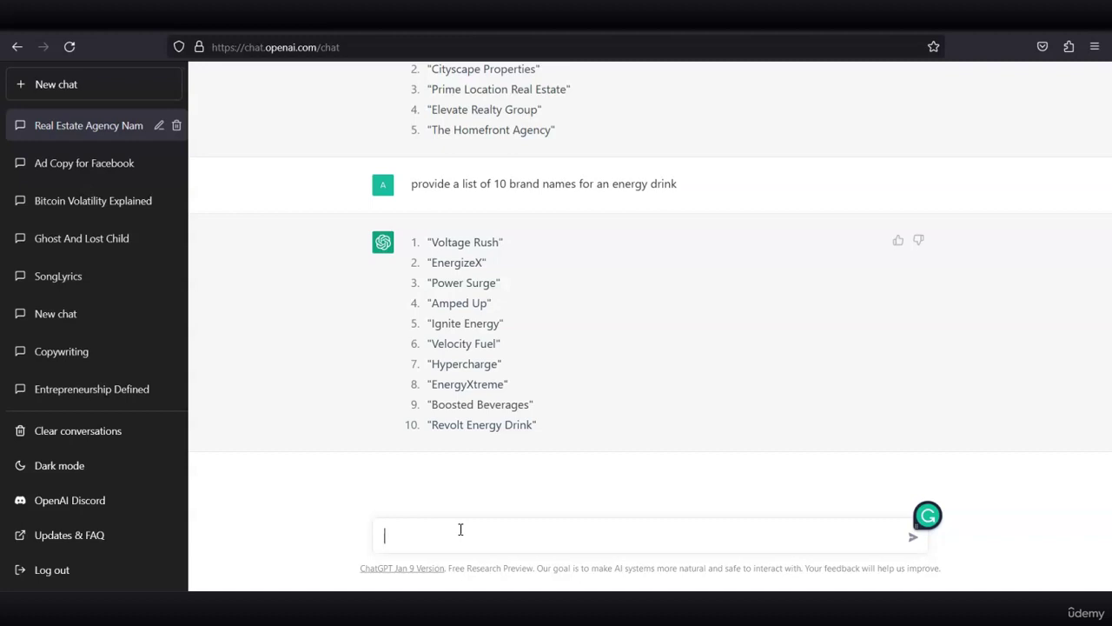
Request a list of 5 brand names for chocolate bar, specifying that the name must start with the letter D.
text(provide a list of 5 brand names fo)
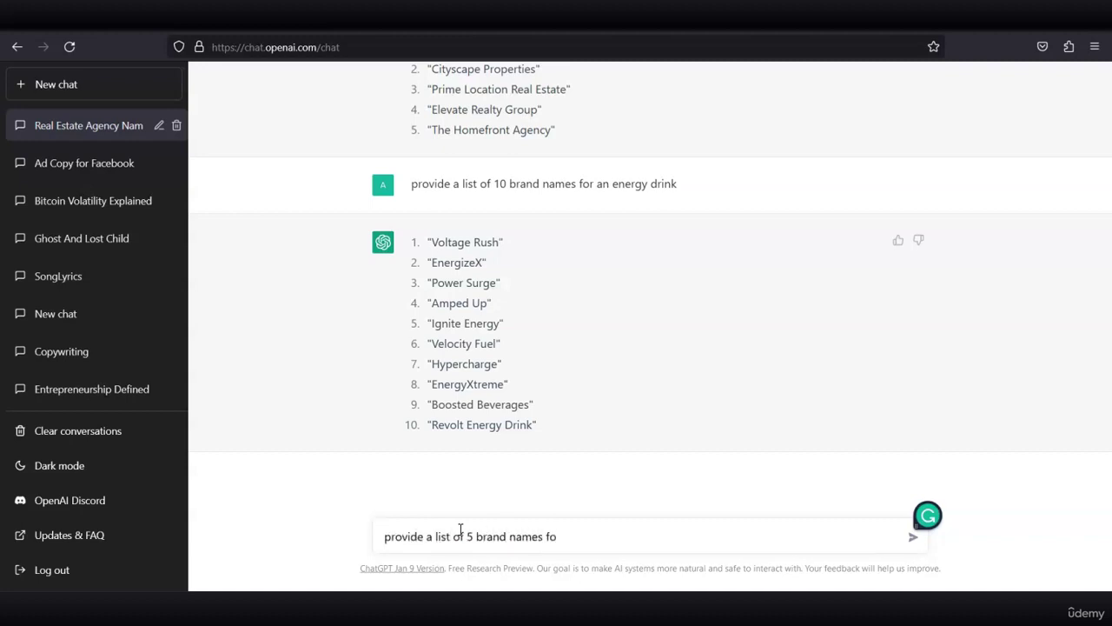
text(r chocolate bar)
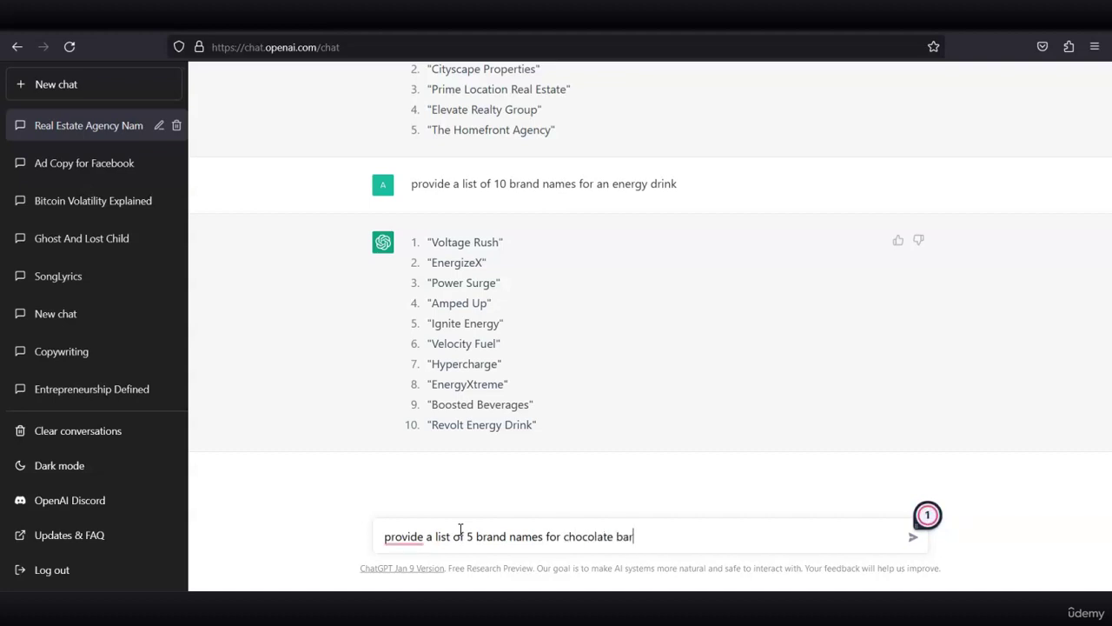
text( and the name must start with C)
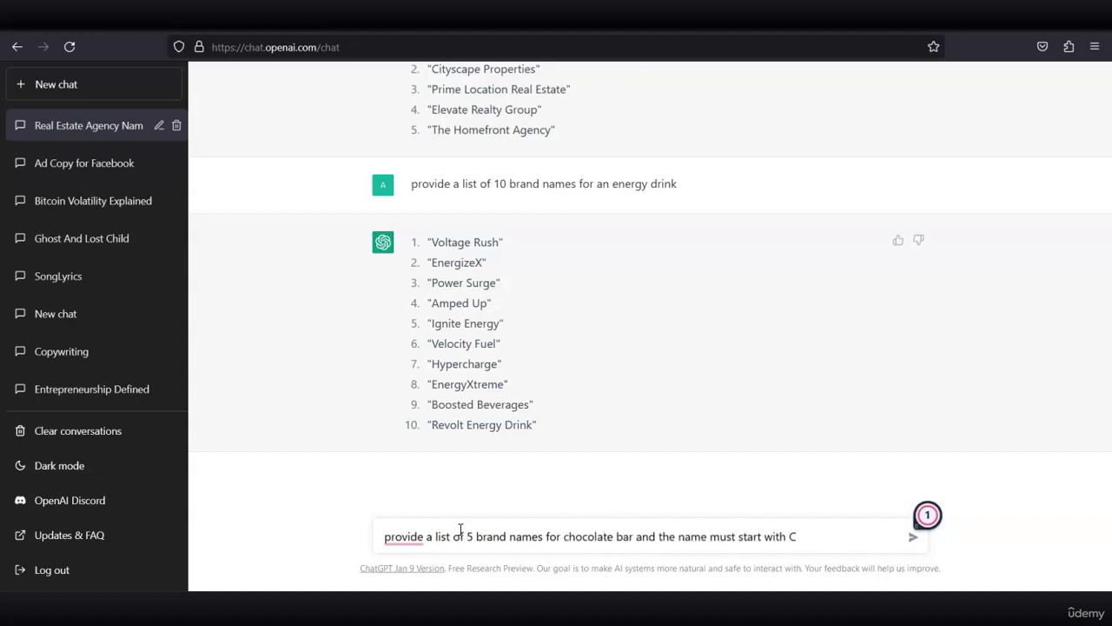
key(BackSpace)
text(the letter D)
key(Return)
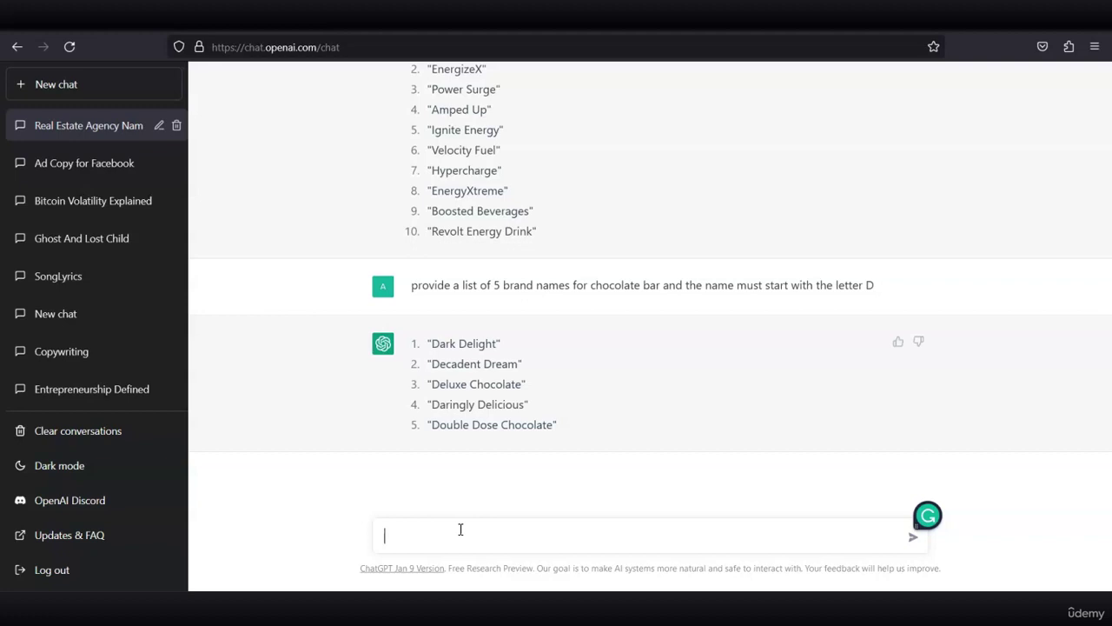
Start a fresh conversation and send the prompt "give me an idea for a logo for real estate agency".
key(F5)
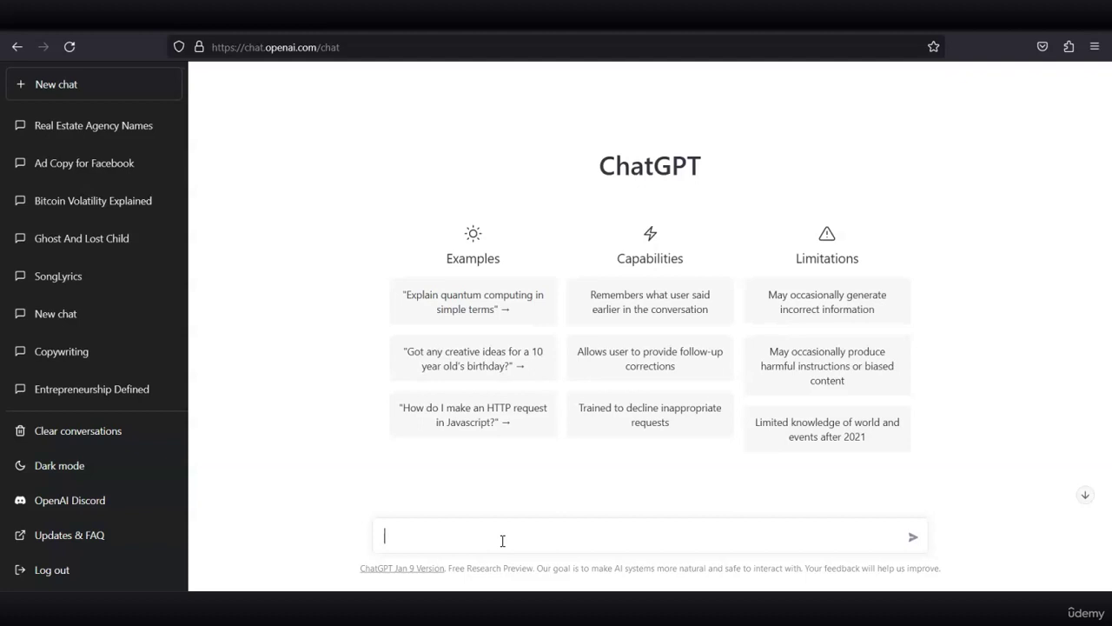
click(492, 529)
text(give me an idea for a logo for real estate agency)
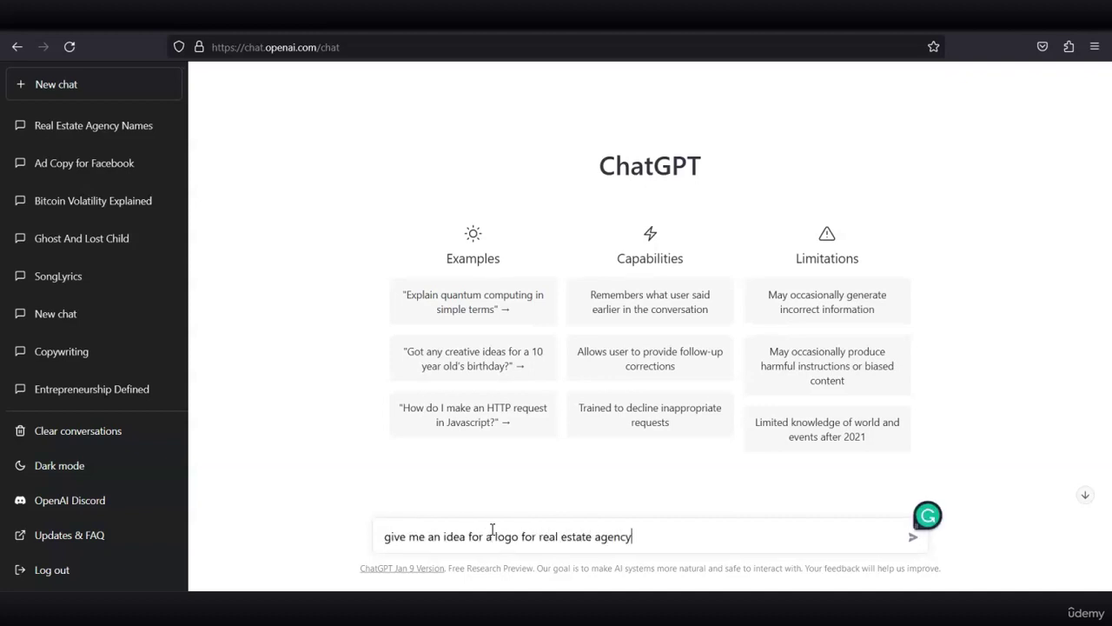
key(Return)
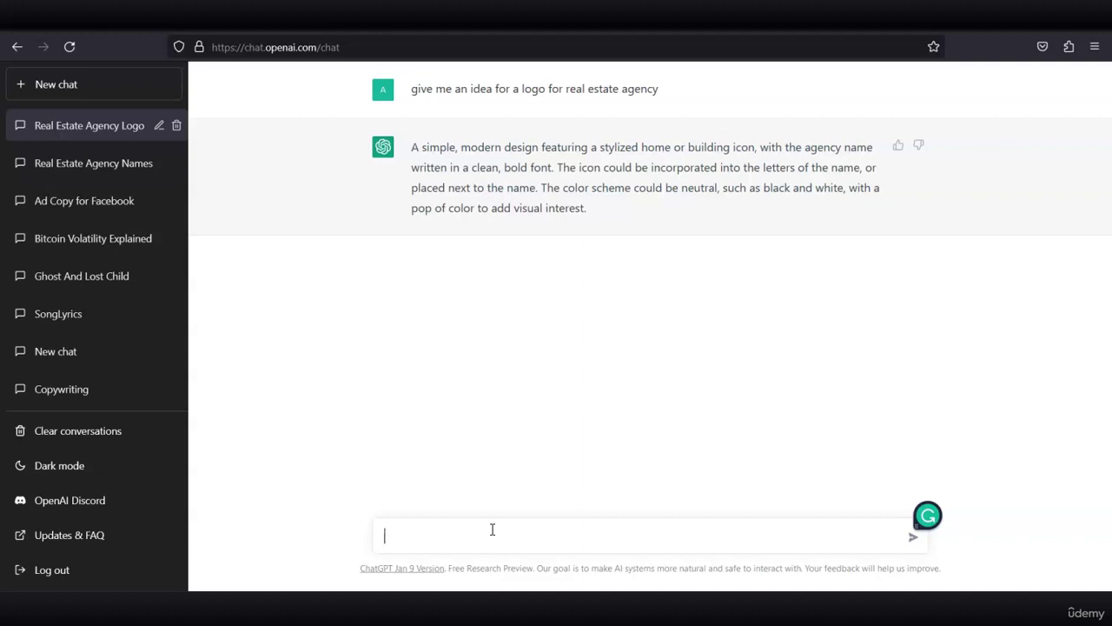
click(492, 530)
Switch to Fiverr and search its freelance services for "business name".
click(200, 340)
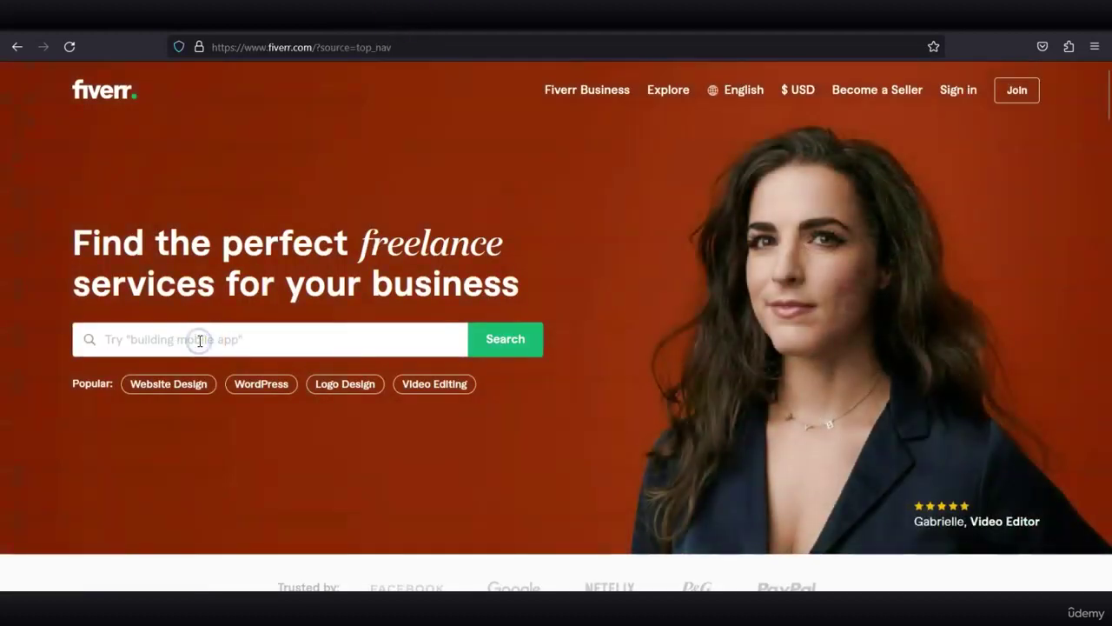
text(business name)
key(Return)
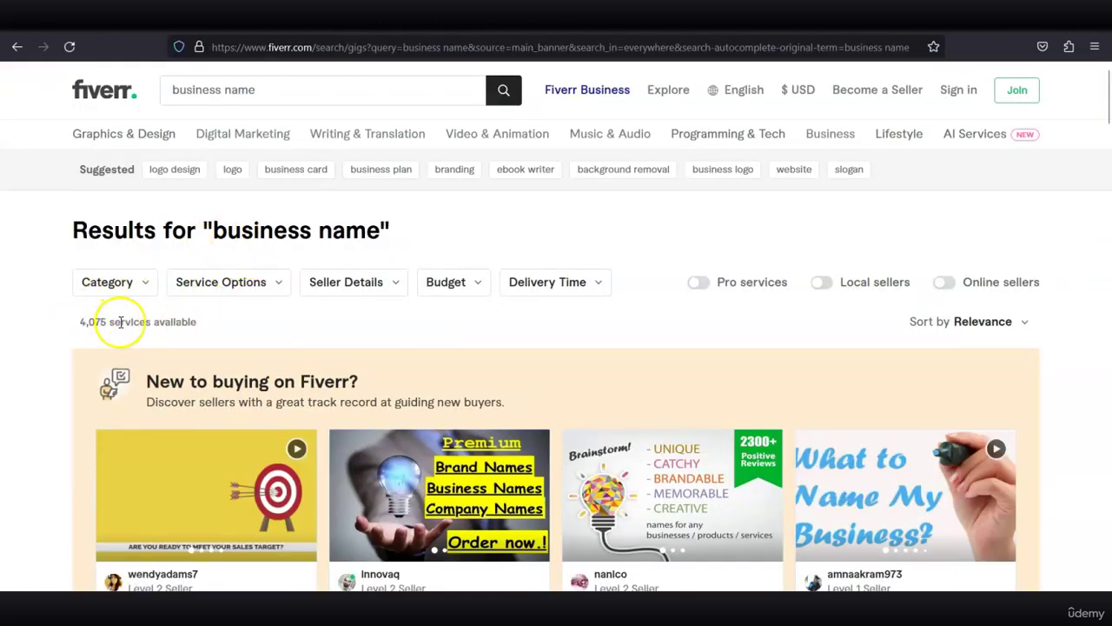
Open the gig suggesting 10 best names with slogan and view its Standard and Premium packages.
scroll(92, 321, down, 3)
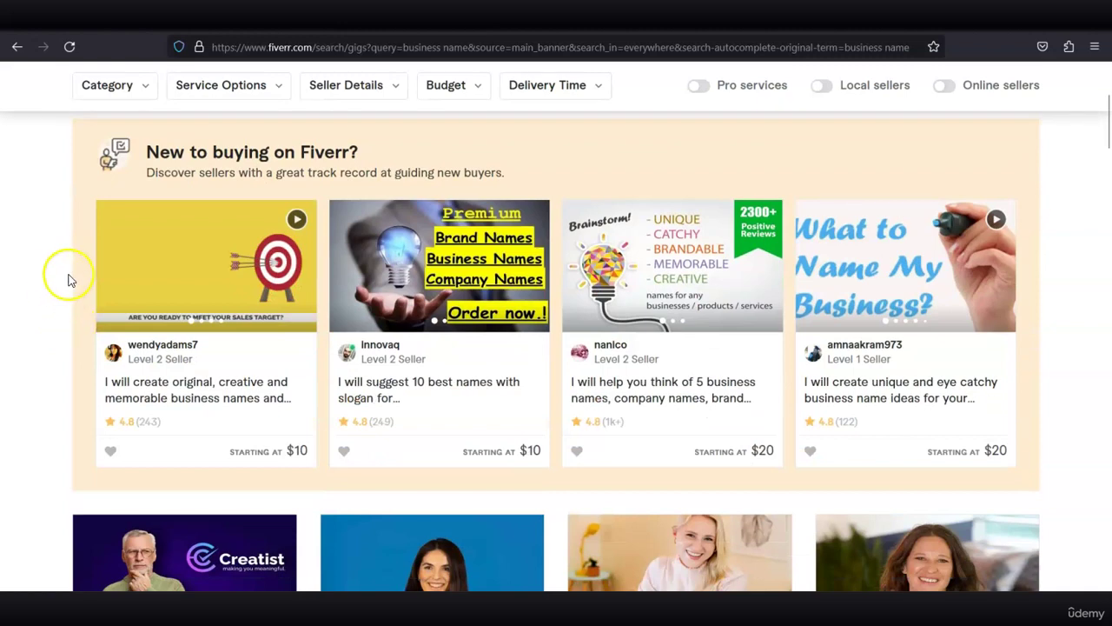
scroll(51, 265, down, 2)
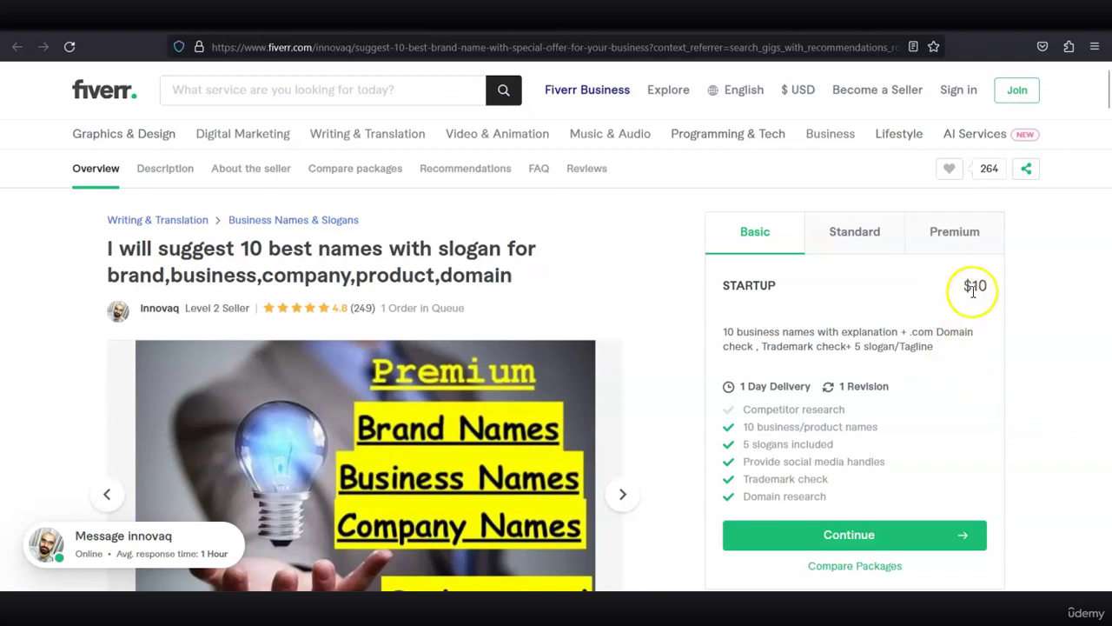
click(878, 241)
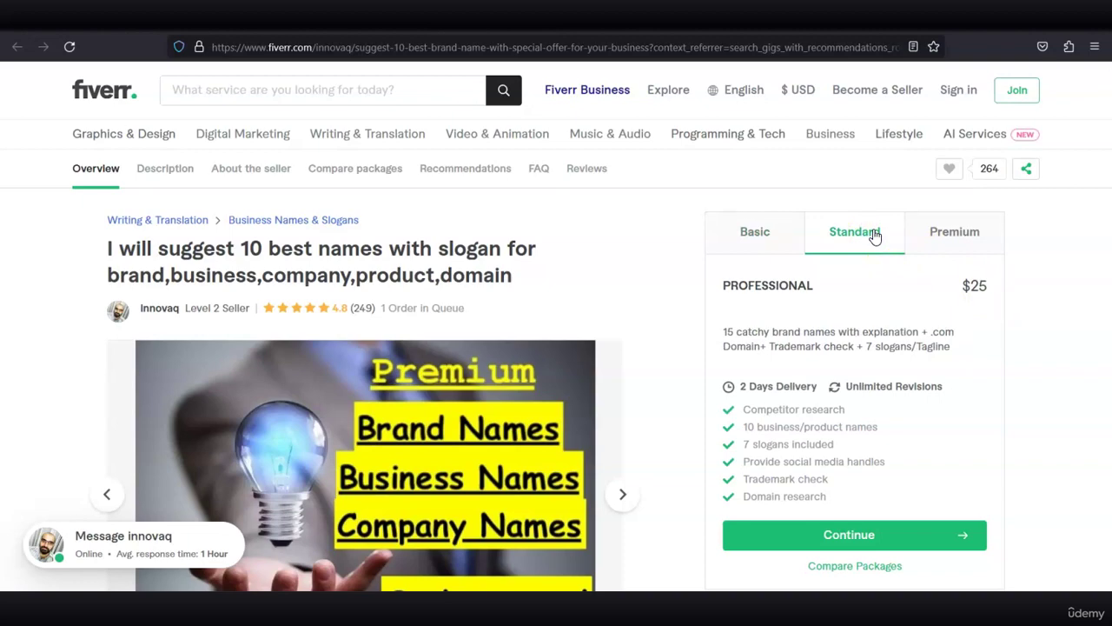
click(962, 234)
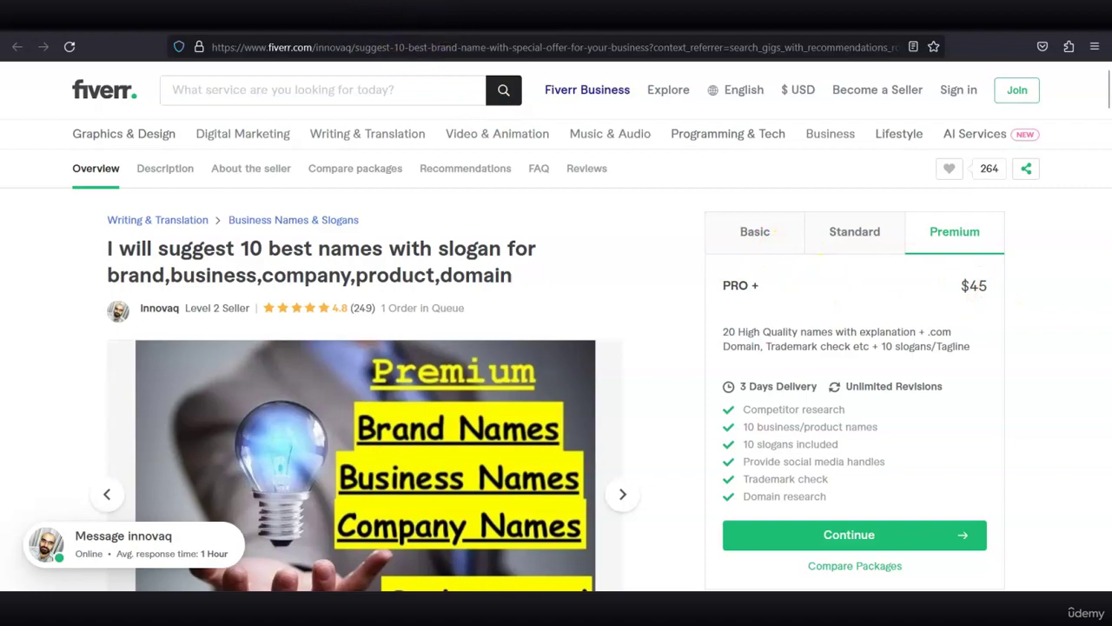
Close the gig page and sort the business name results by Best Selling.
key(ctrl+w)
scroll(112, 223, down, 3)
scroll(88, 230, up, 3)
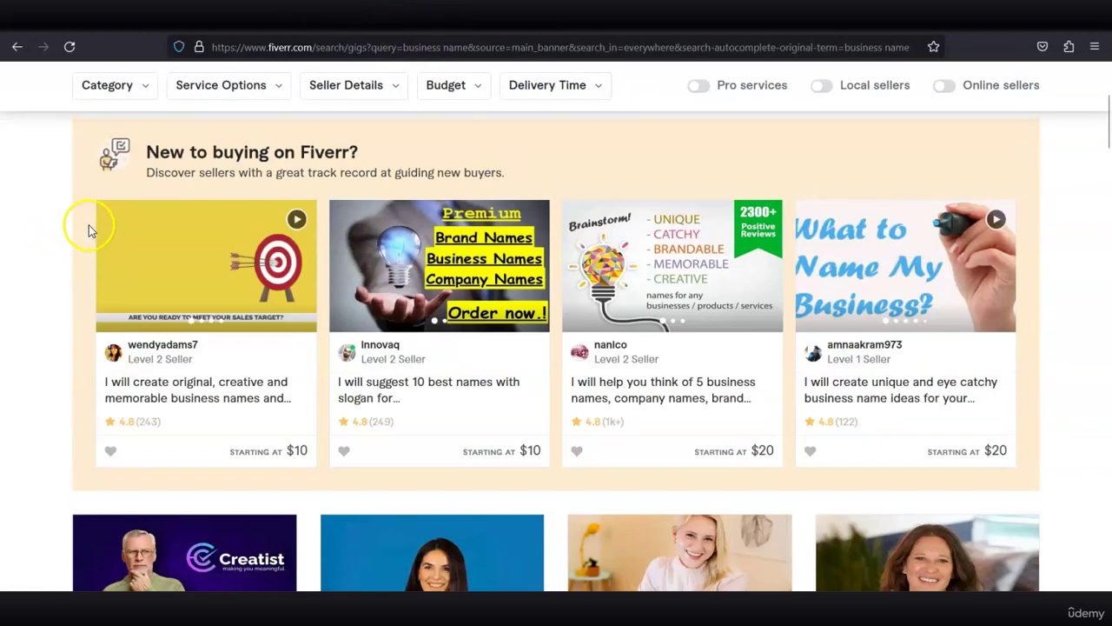
scroll(88, 230, up, 3)
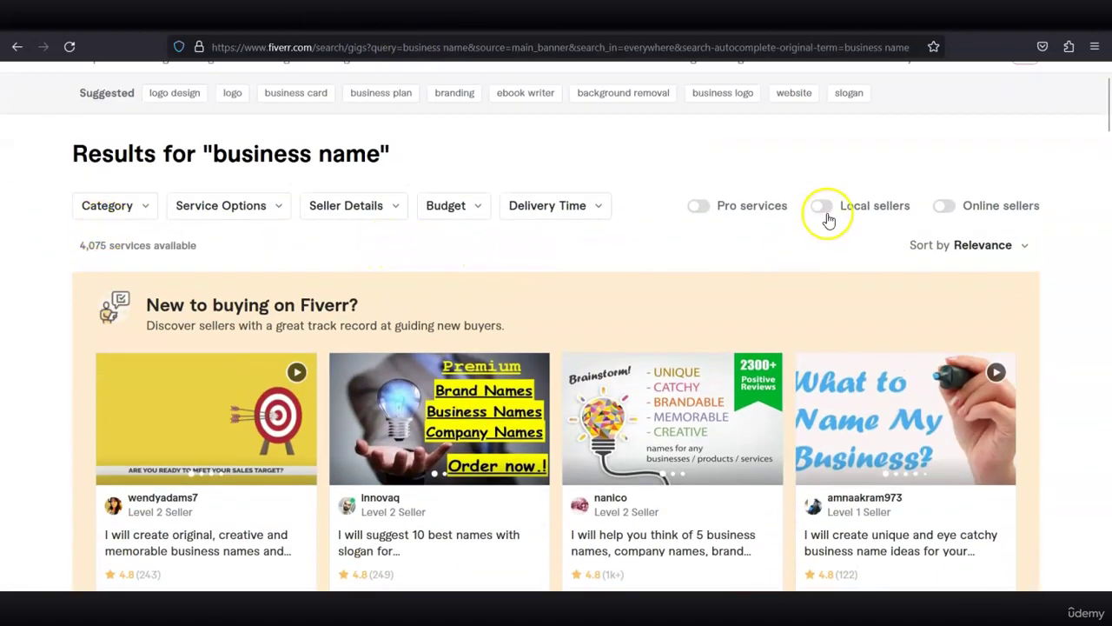
click(1011, 250)
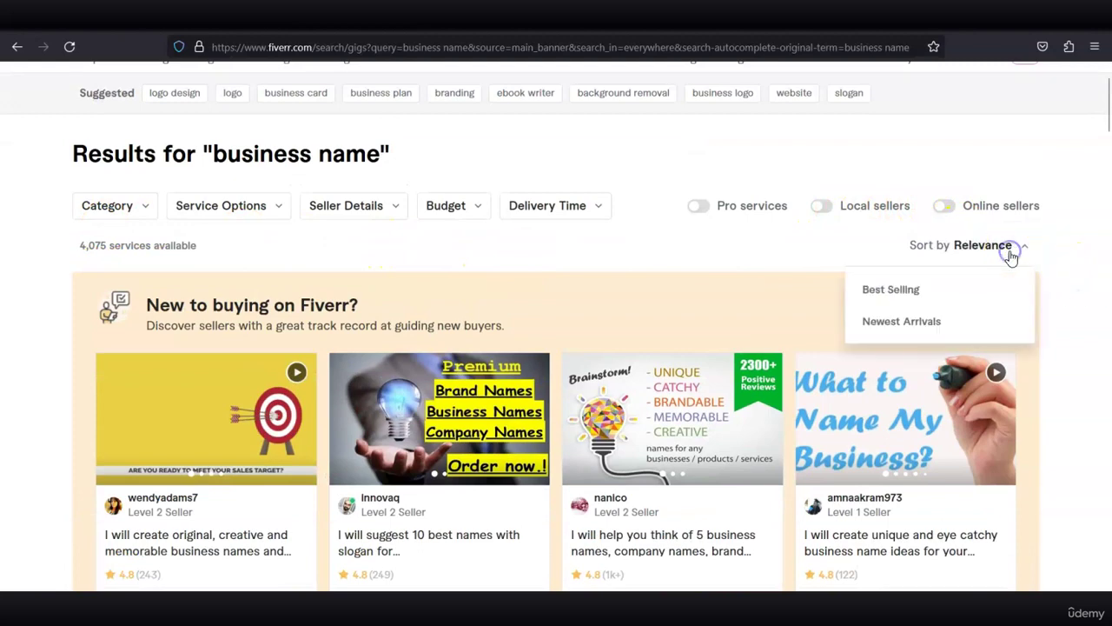
click(922, 289)
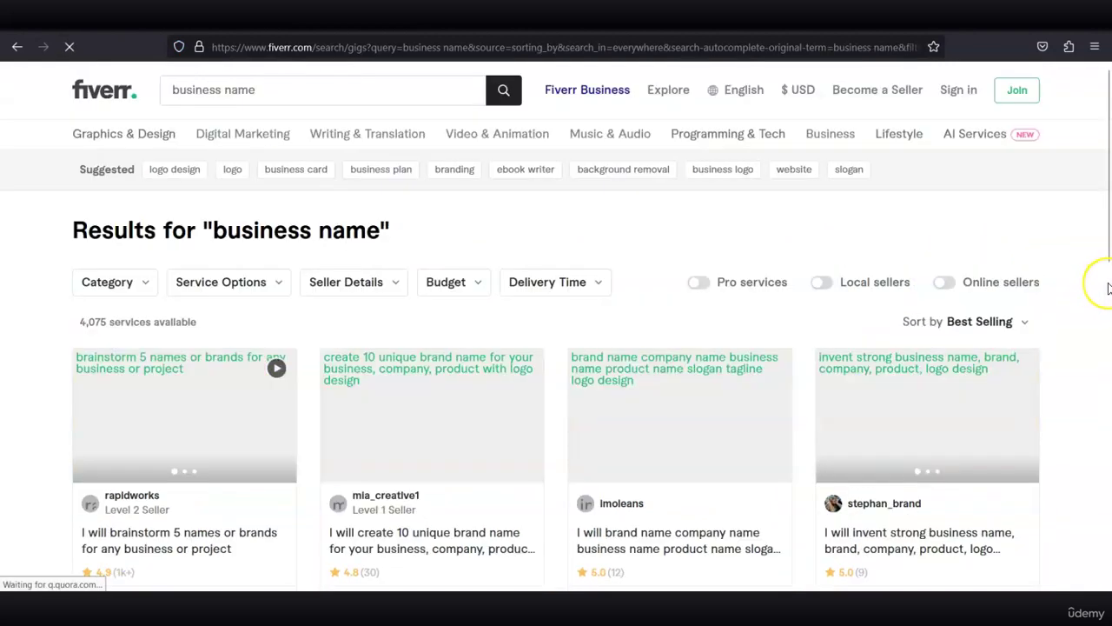
Open the first best-selling gig, which brainstorms 5 names or brands, and view its Standard and Premium packages.
scroll(1093, 292, down, 1)
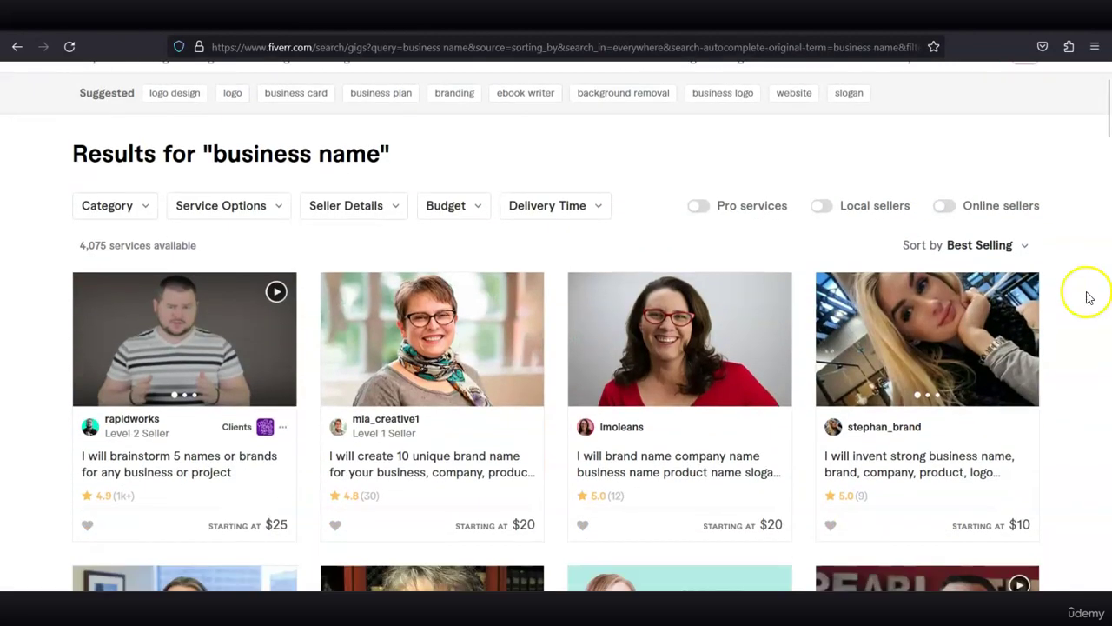
click(219, 471)
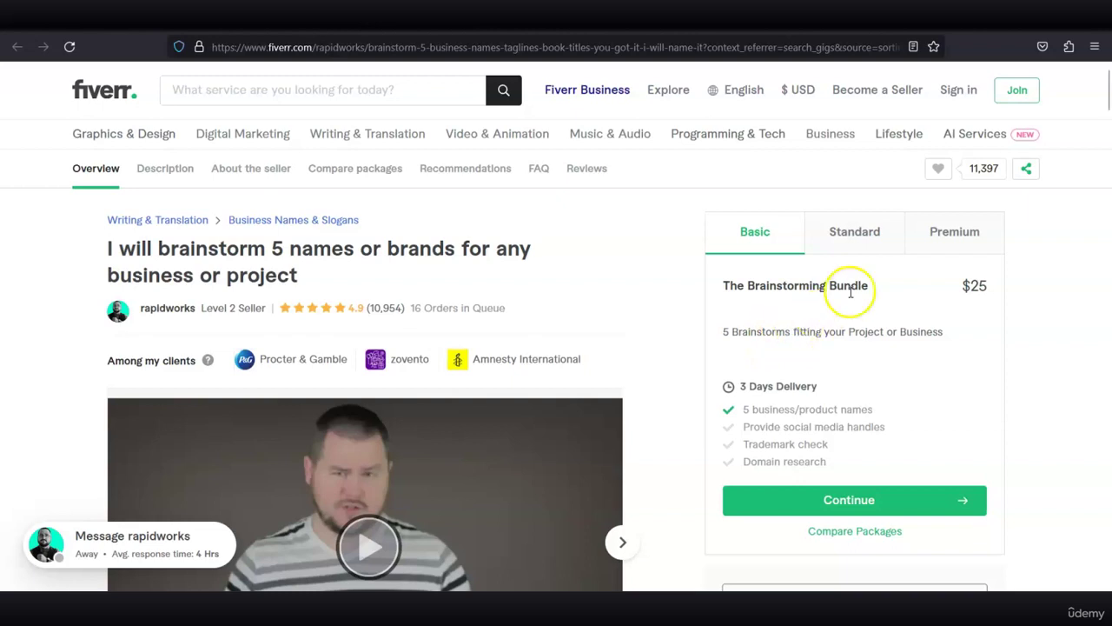
click(844, 239)
click(948, 239)
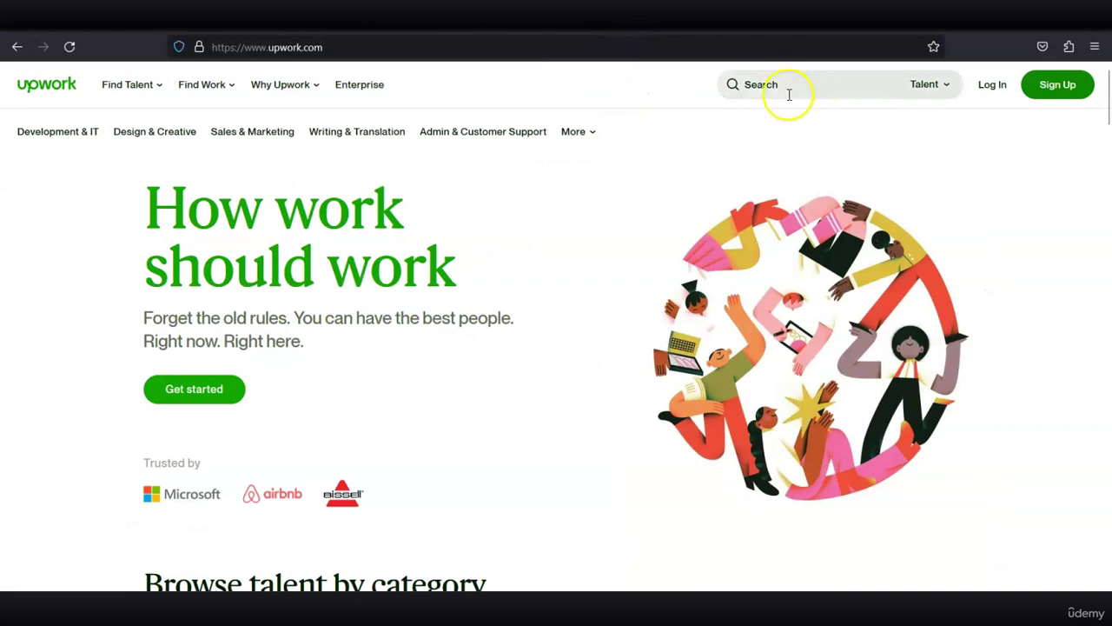
Switch to Upwork and search its talent for "business name".
click(787, 87)
text(business name)
key(Return)
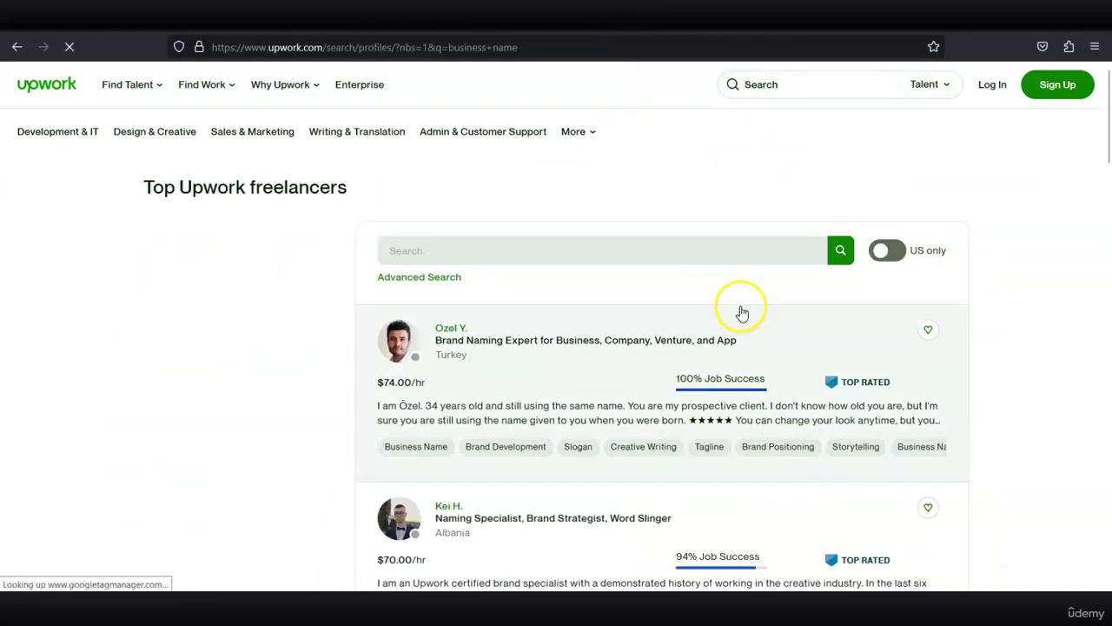
Look through the business naming freelancers in the search results and examine their specialties and hourly rates.
scroll(652, 396, down, 10)
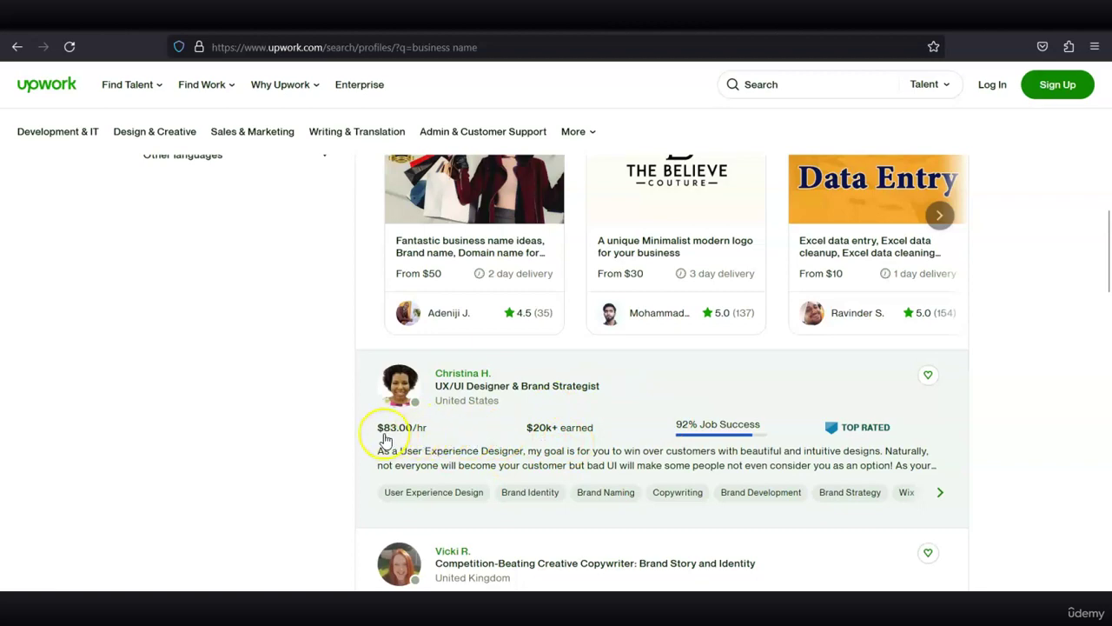
scroll(386, 440, up, 10)
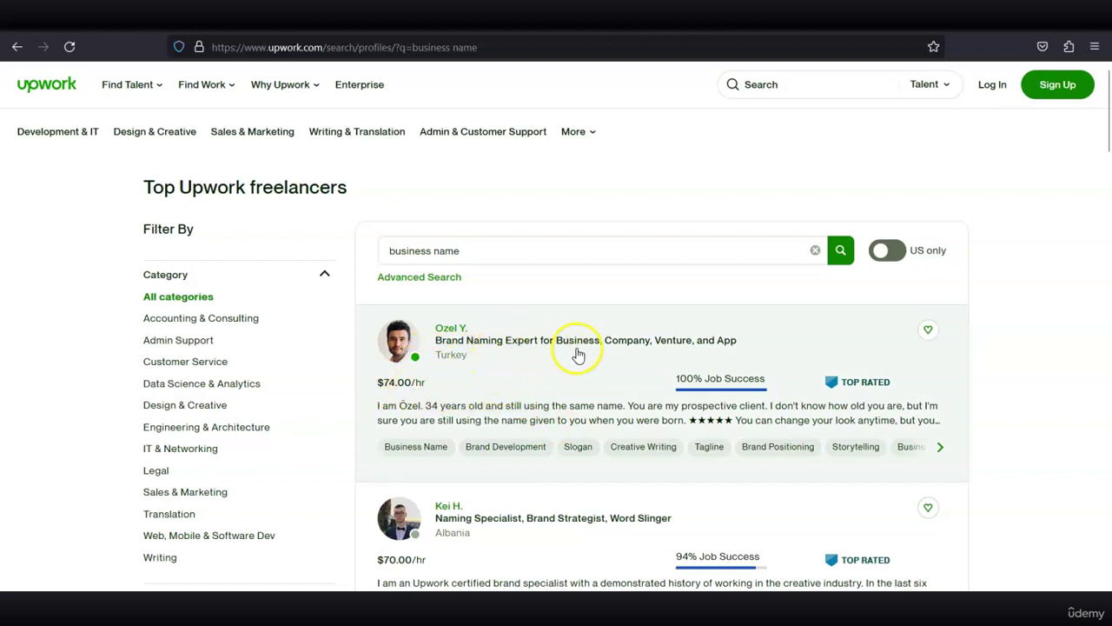
scroll(675, 373, down, 3)
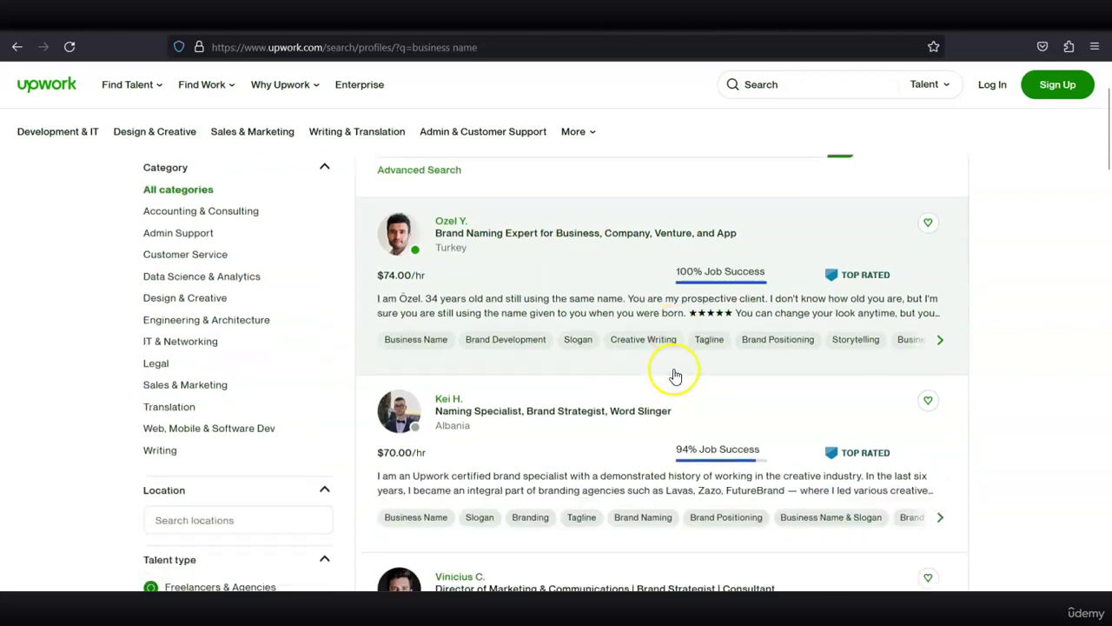
scroll(676, 374, down, 10)
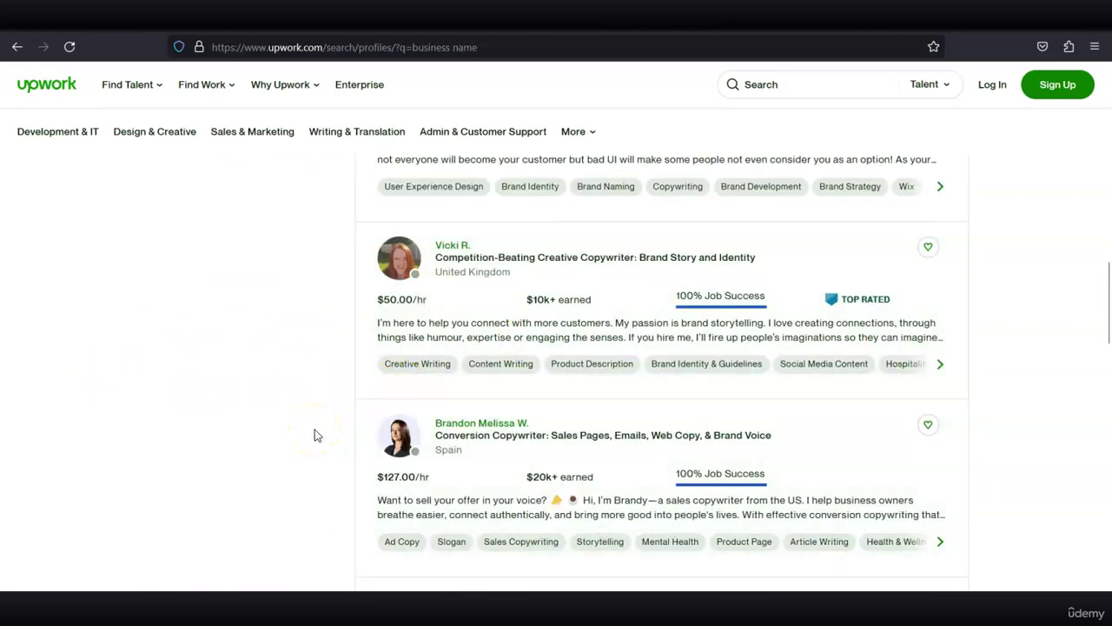
scroll(323, 424, down, 3)
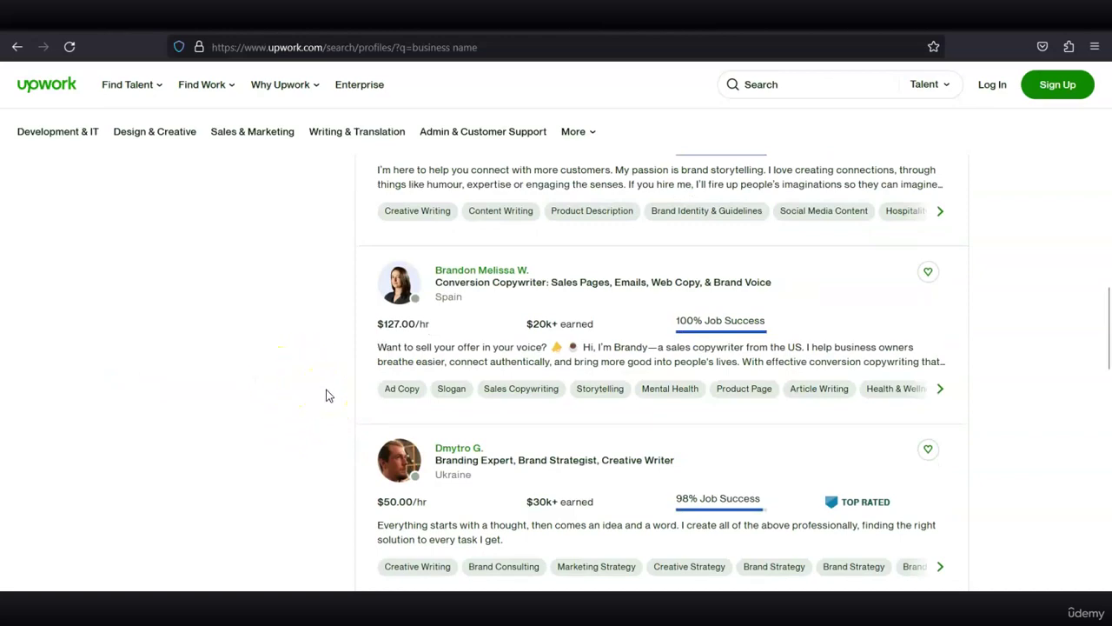
scroll(326, 396, up, 10)
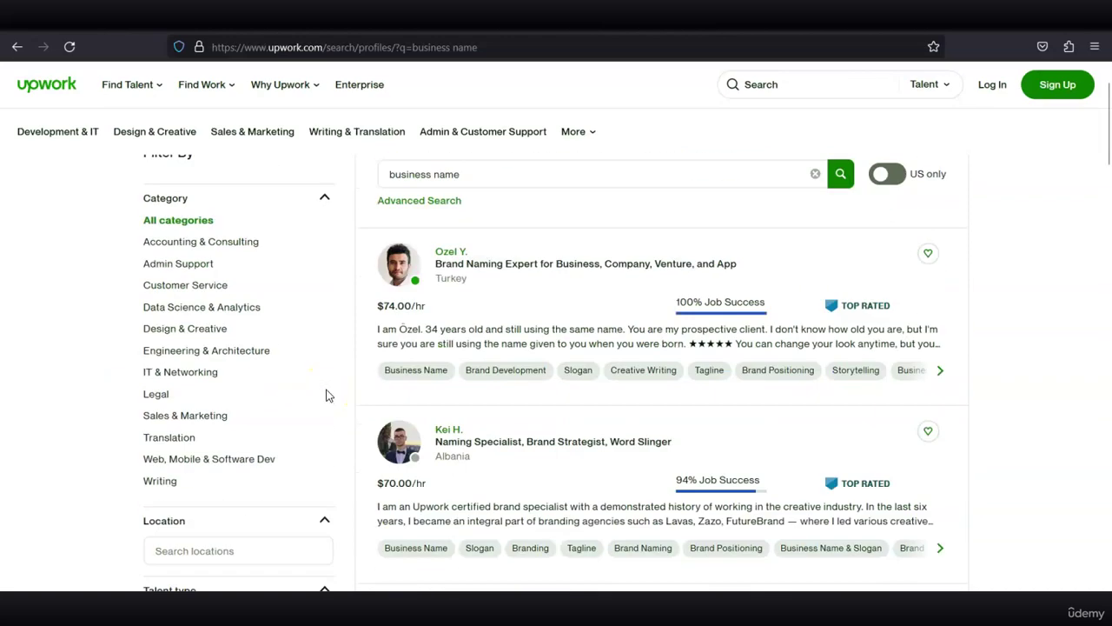
scroll(326, 395, up, 1)
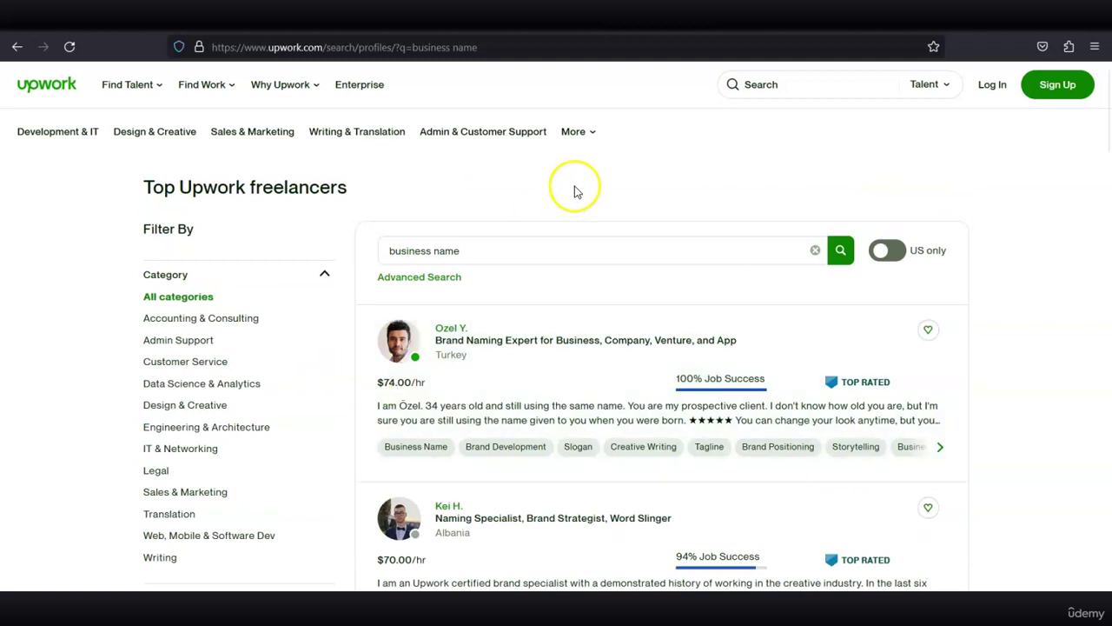